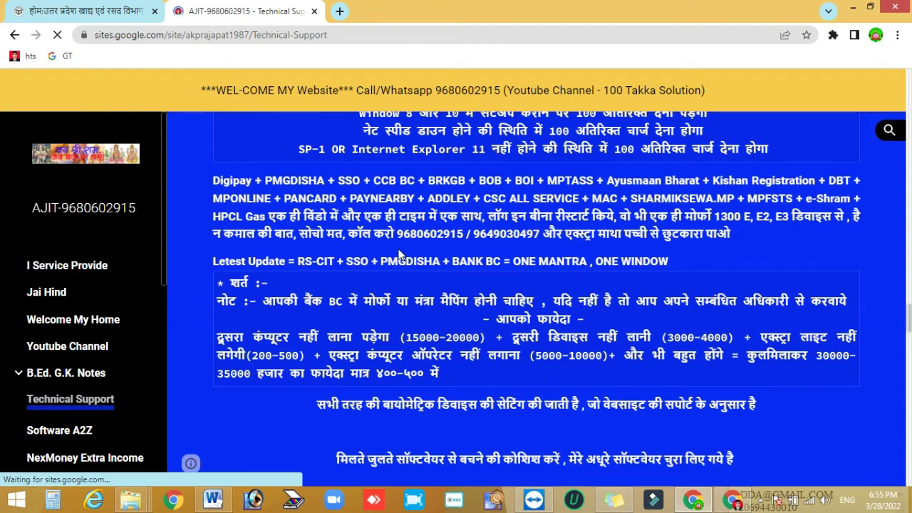
- Scroll through the support website's Technical Support page
scroll(406, 264, down, 1)
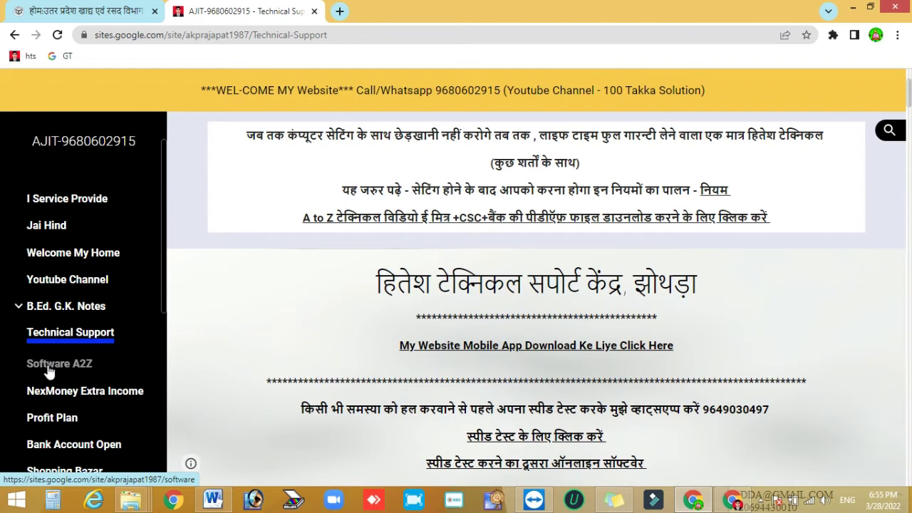
- Go to the Software A2Z page and scroll down to the IE Tab Helper download link
click(48, 366)
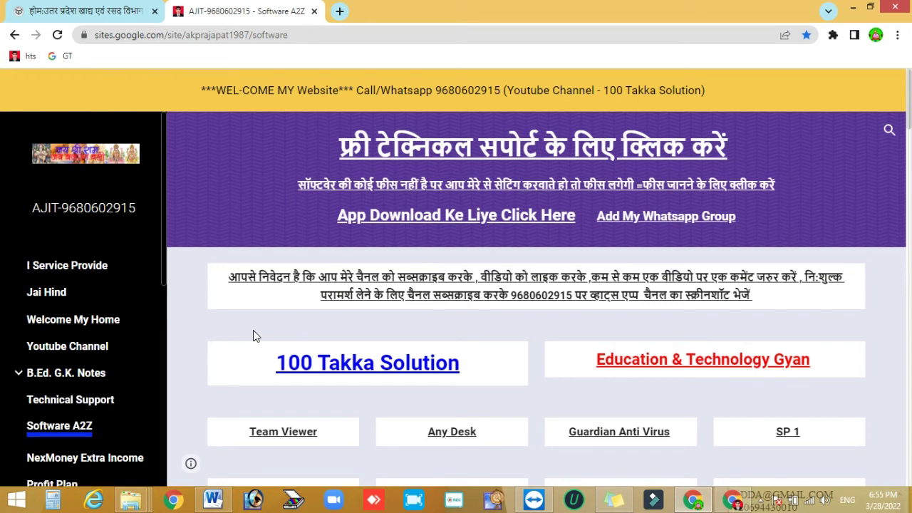
scroll(253, 330, down, 3)
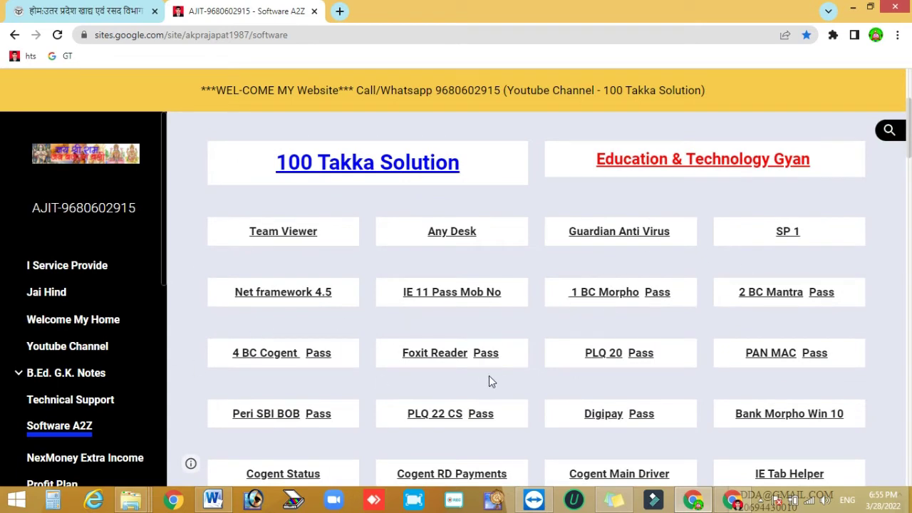
scroll(492, 381, down, 2)
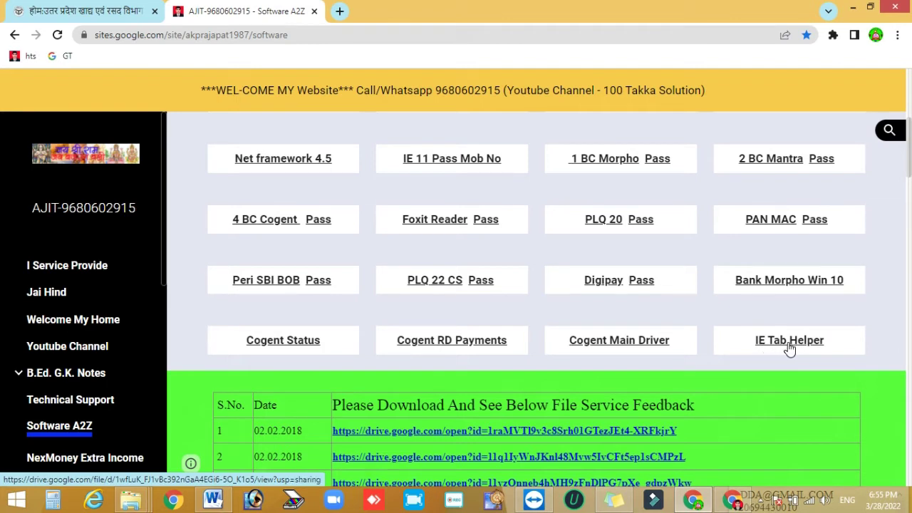
- Download the 0032 IE tab.zip archive through the IE Tab Helper link in Google Drive
click(790, 343)
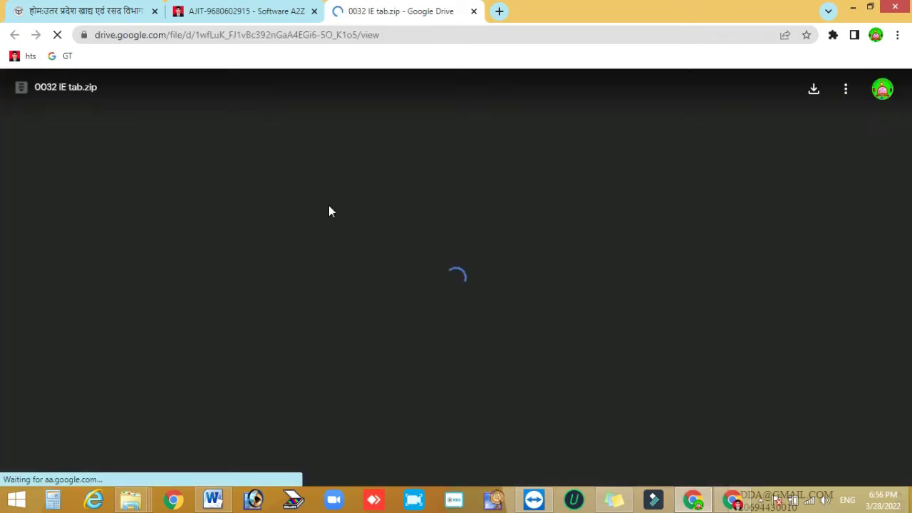
click(817, 93)
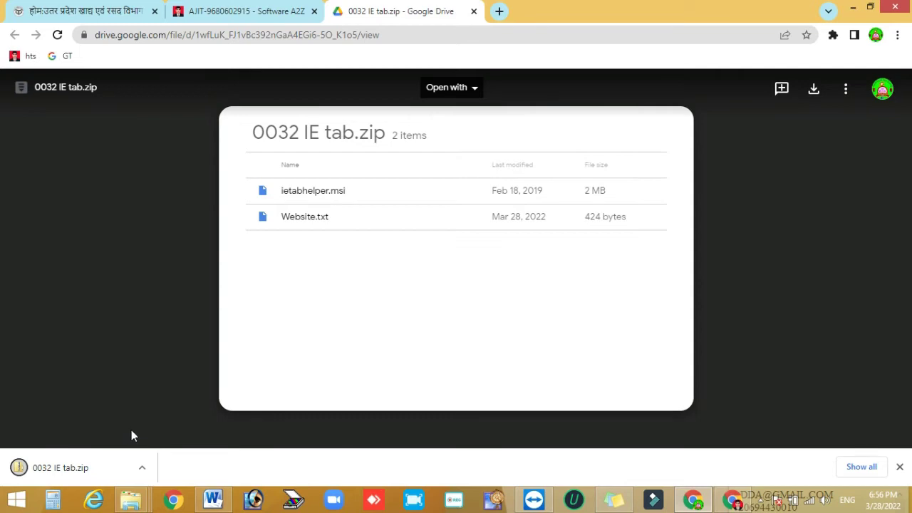
click(142, 469)
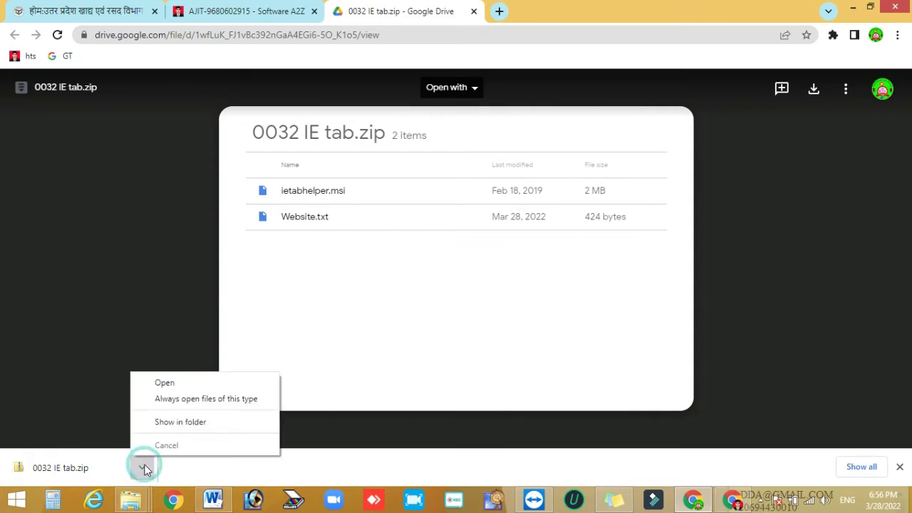
- Show the 0032 IE tab zip in Downloads and extract it into the suggested 0032 IE tab folder
click(177, 426)
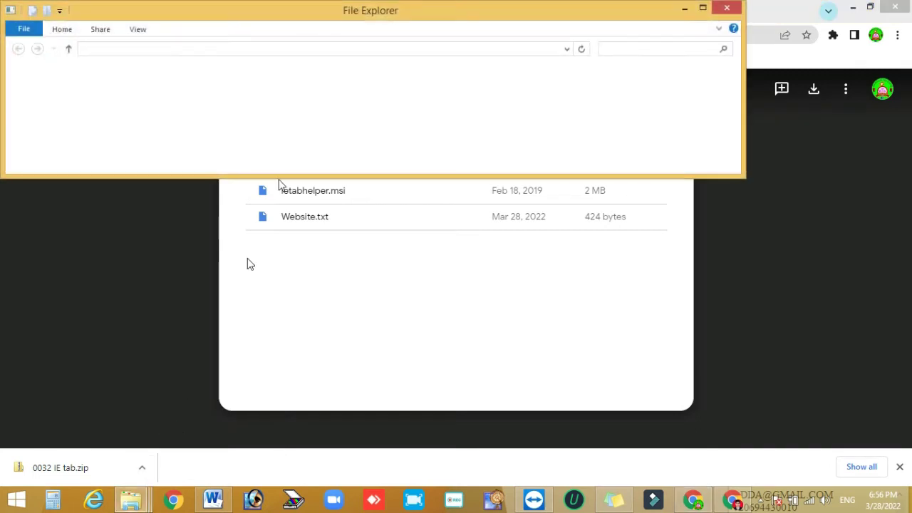
click(703, 9)
click(141, 84)
right_click(142, 85)
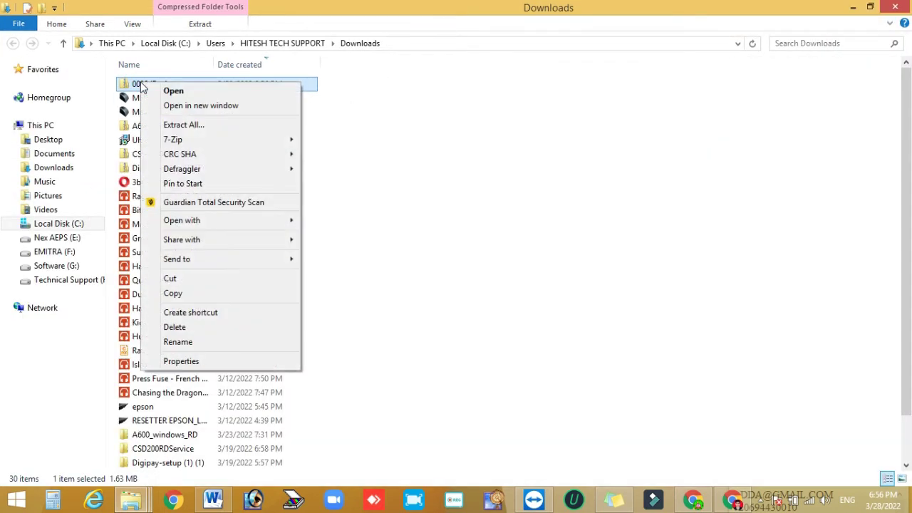
click(200, 124)
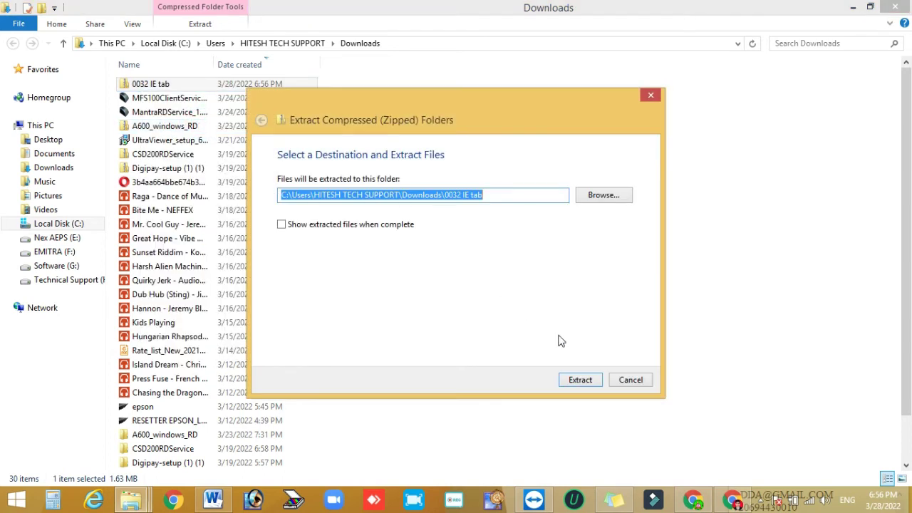
click(580, 380)
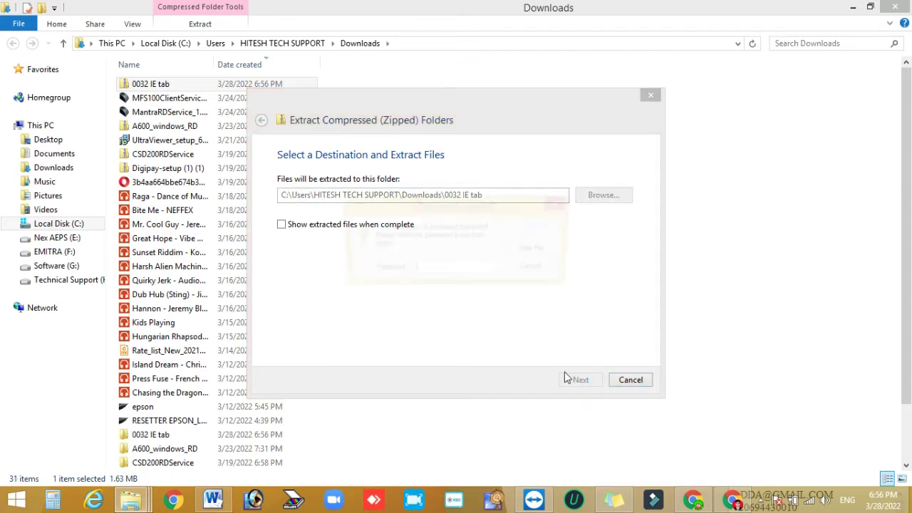
click(445, 270)
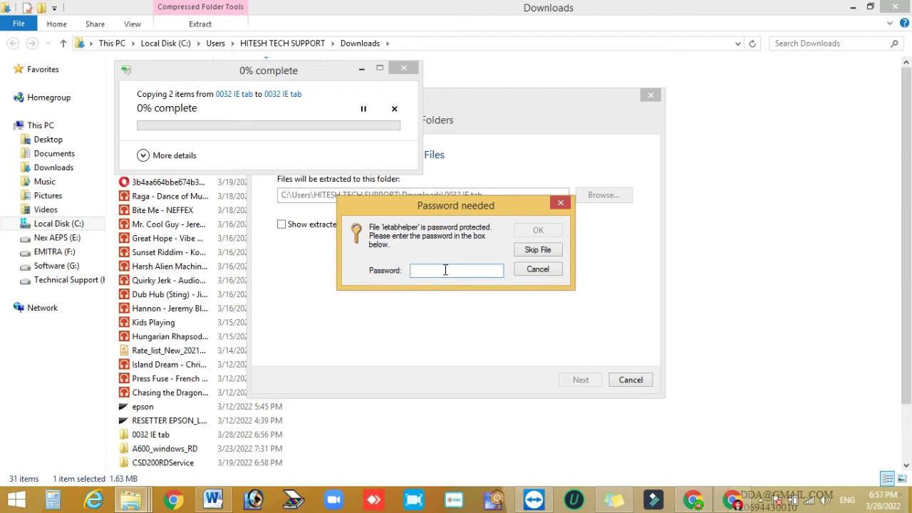
- Enter the archive password so the ietabhelper files can extract
text(12345678901)
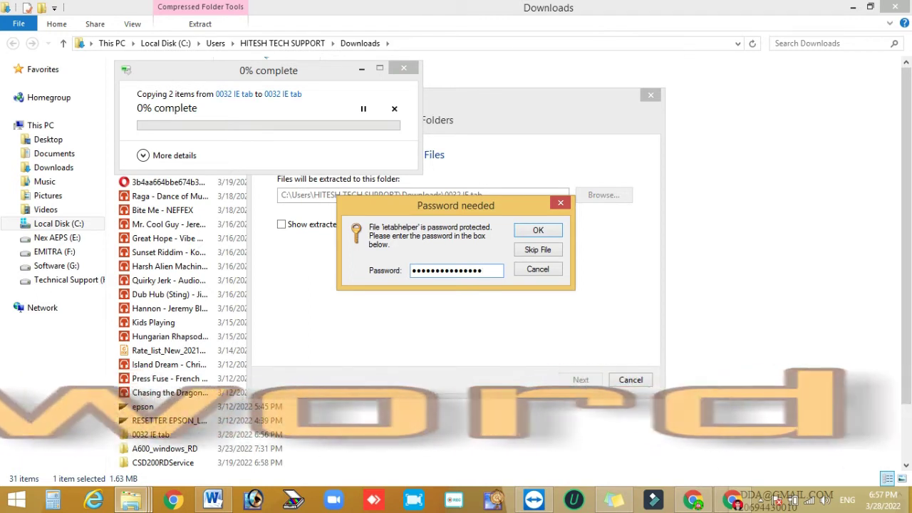
key(Return)
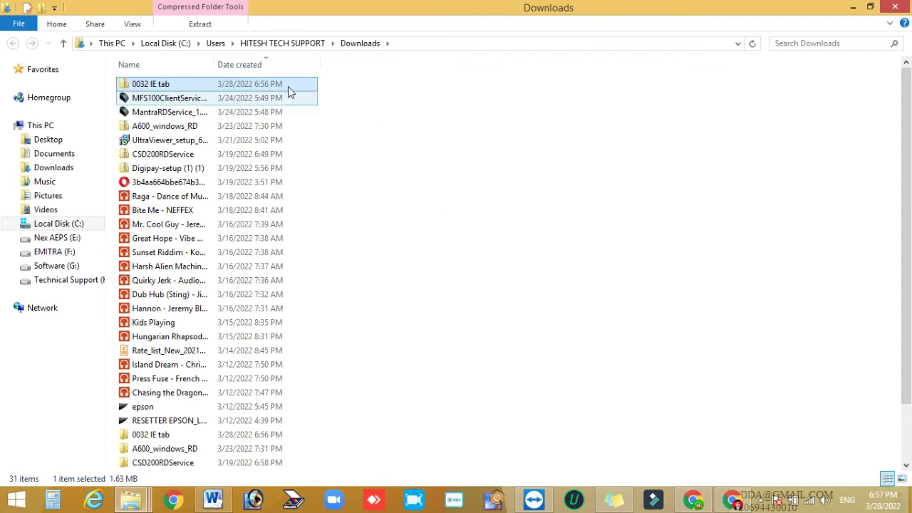
- Open the extracted 0032 IE tab folder in Downloads and select the ietabhelper installer
scroll(282, 293, down, 1)
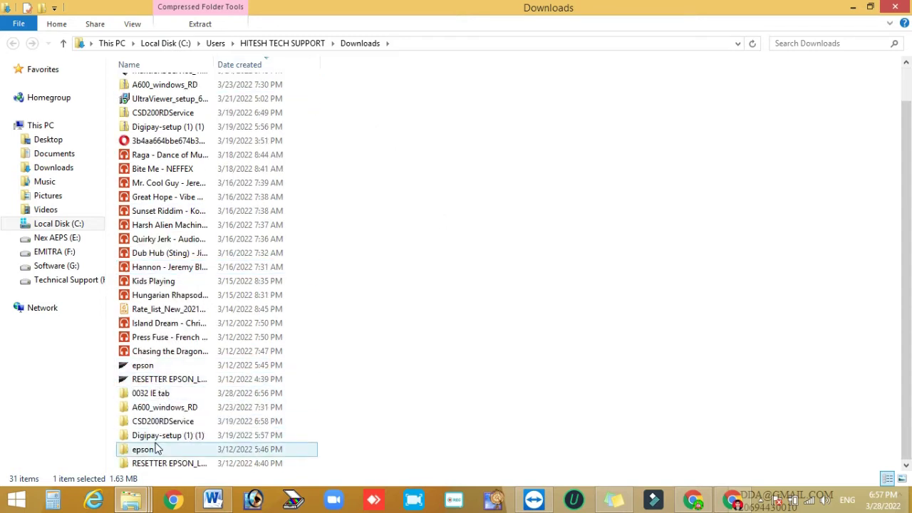
scroll(187, 312, up, 1)
scroll(189, 312, down, 1)
scroll(190, 312, up, 1)
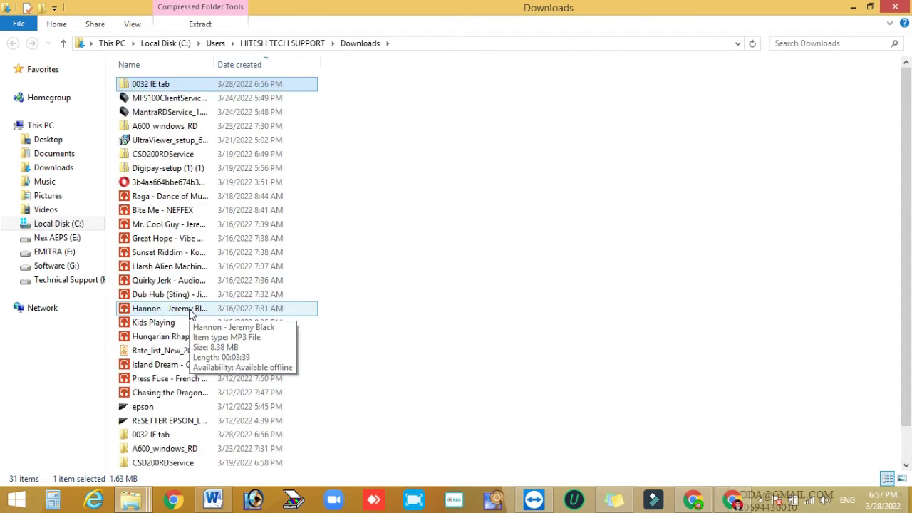
click(465, 163)
scroll(410, 211, down, 1)
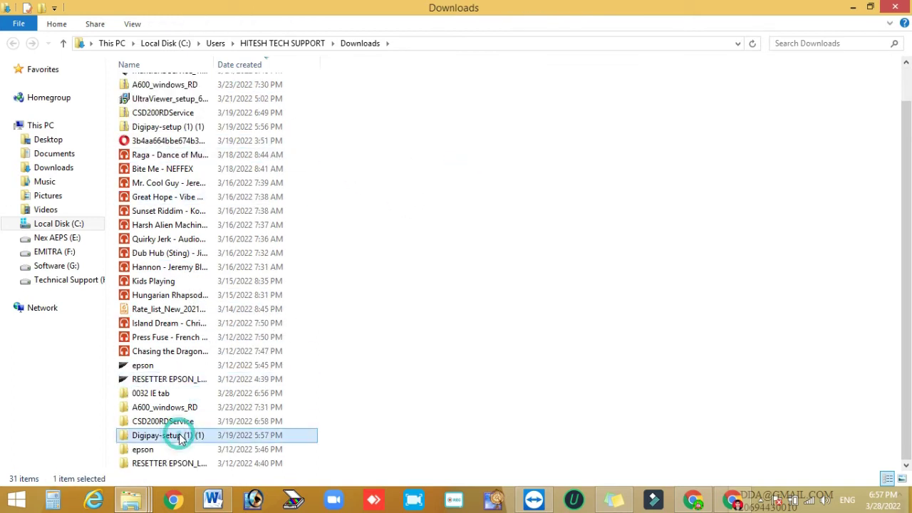
click(161, 397)
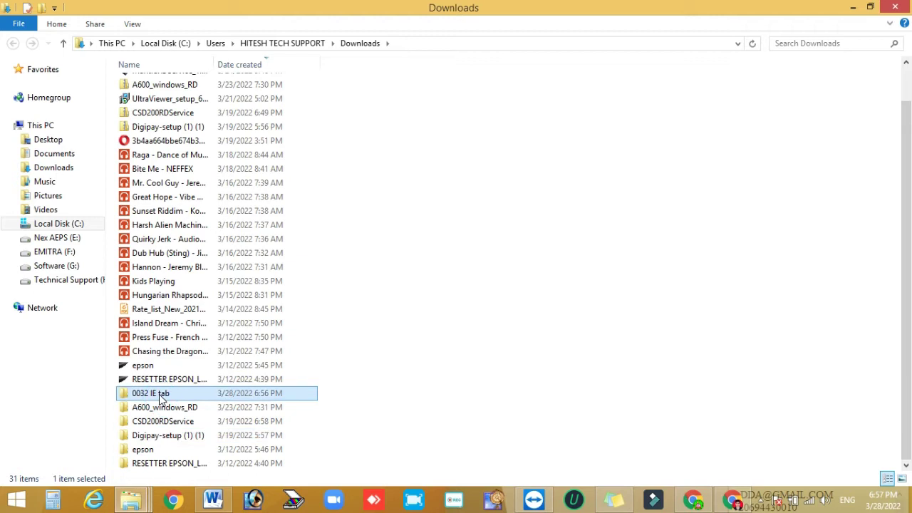
double_click(161, 396)
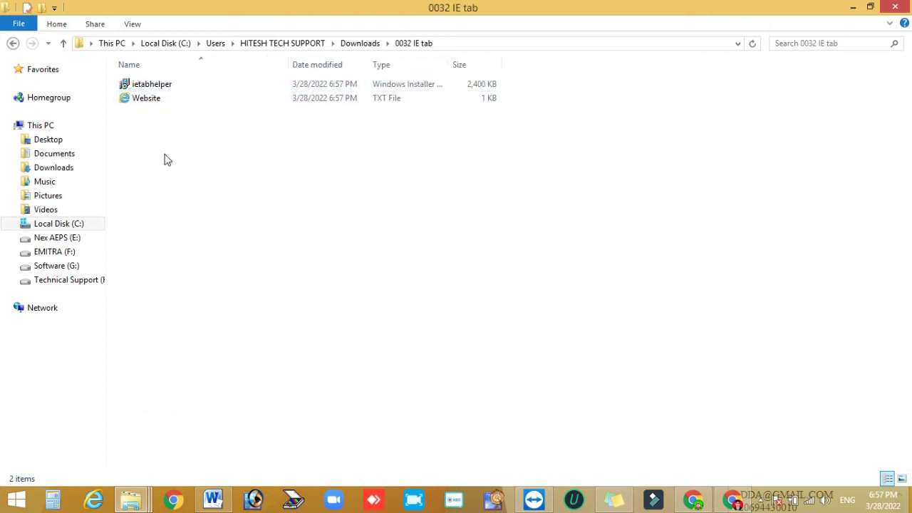
click(156, 87)
- Run ietabhelper, choose Repair for the existing IE Tab Helper installation, and finish setup
ctrl+click(183, 96)
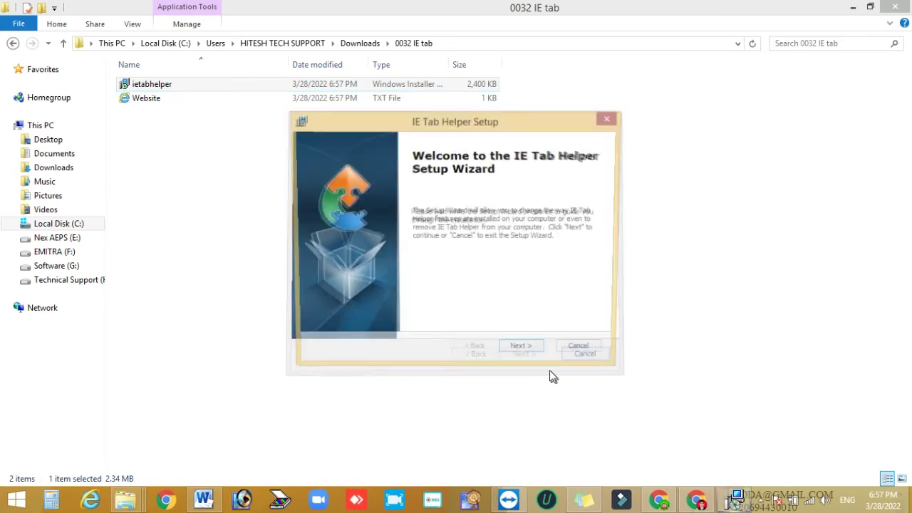
click(531, 356)
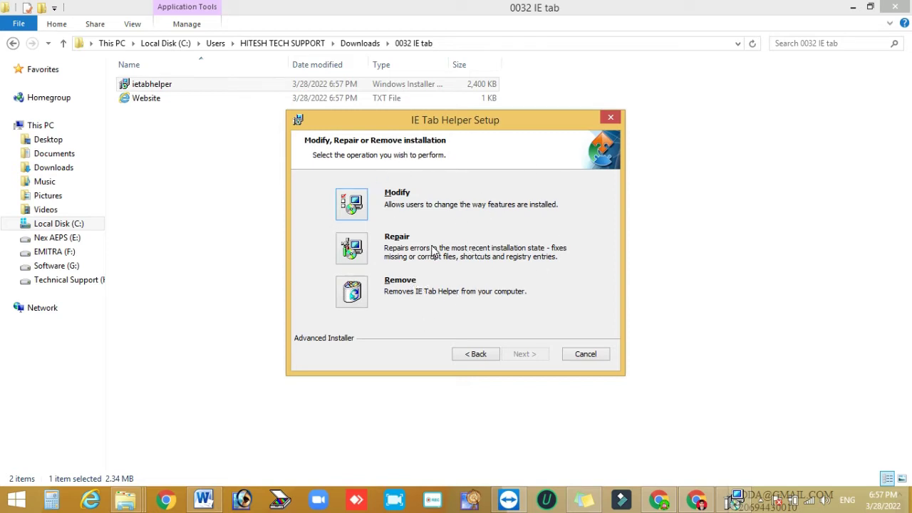
click(352, 248)
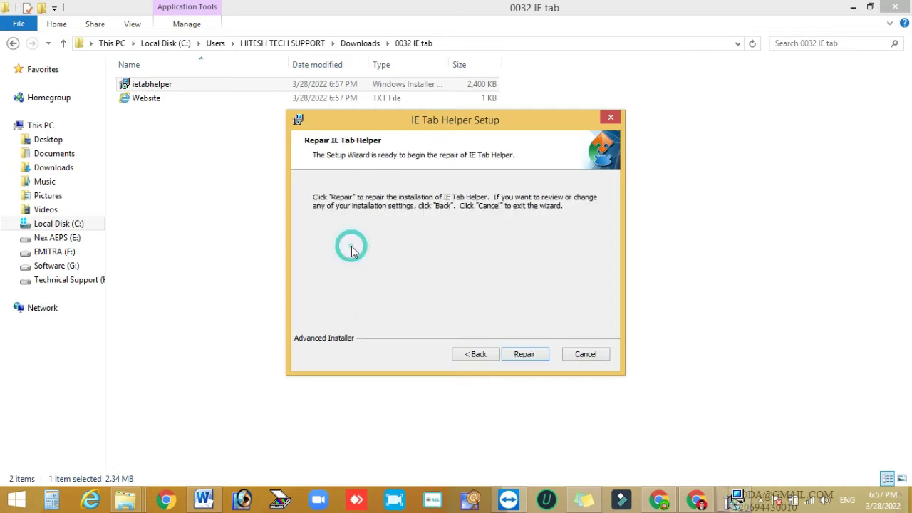
click(526, 355)
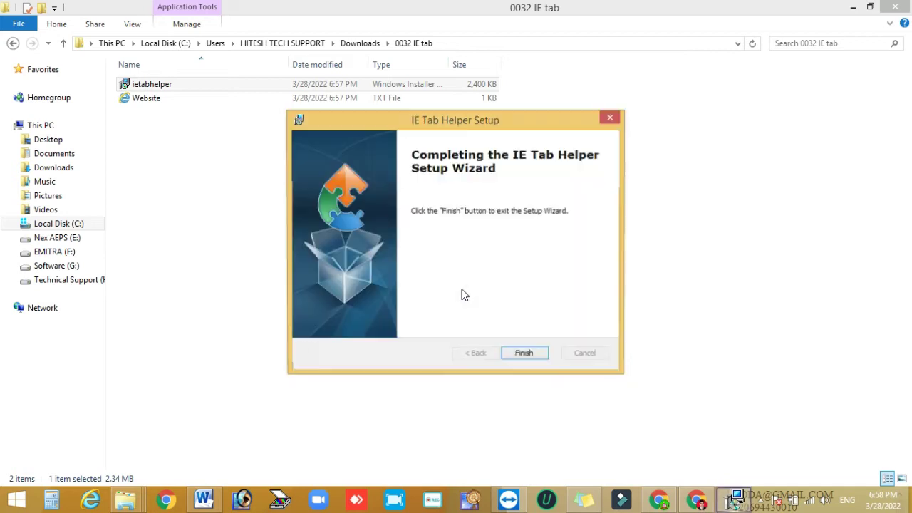
click(534, 354)
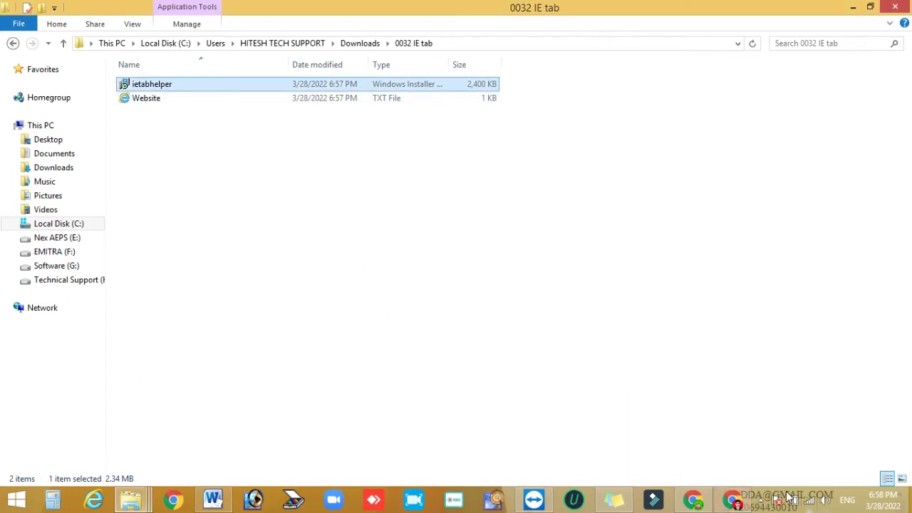
click(705, 502)
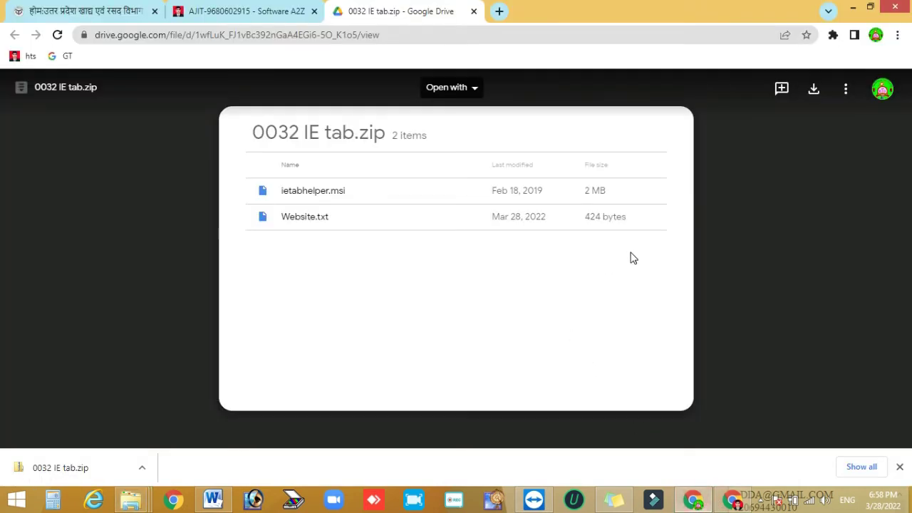
- Search Google for 'ie tab' from Chrome's address bar
click(398, 36)
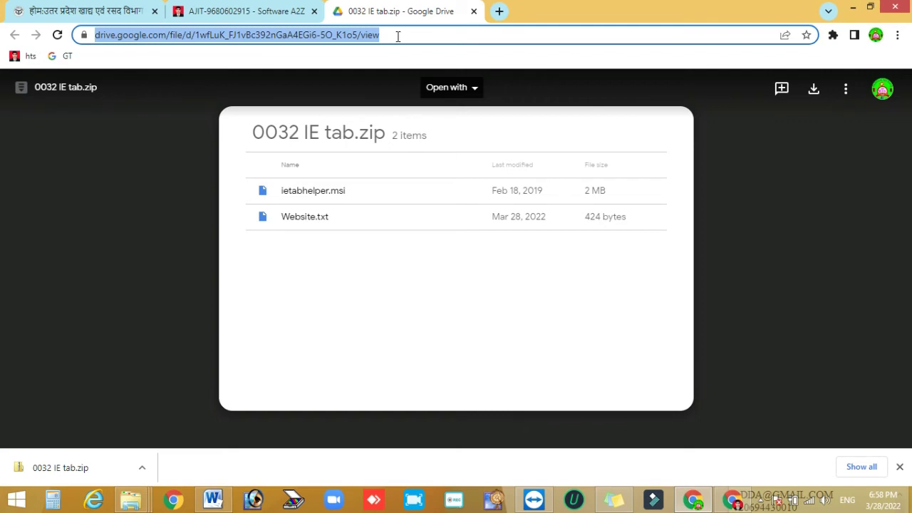
key(BackSpace)
text(ie tab)
key(Return)
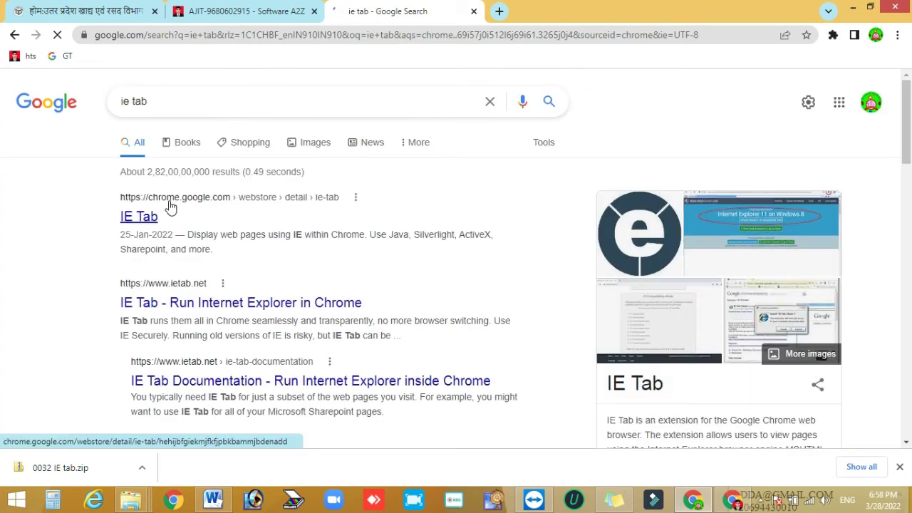
- Open the Chrome Web Store 'IE Tab' result from the search listings
click(138, 219)
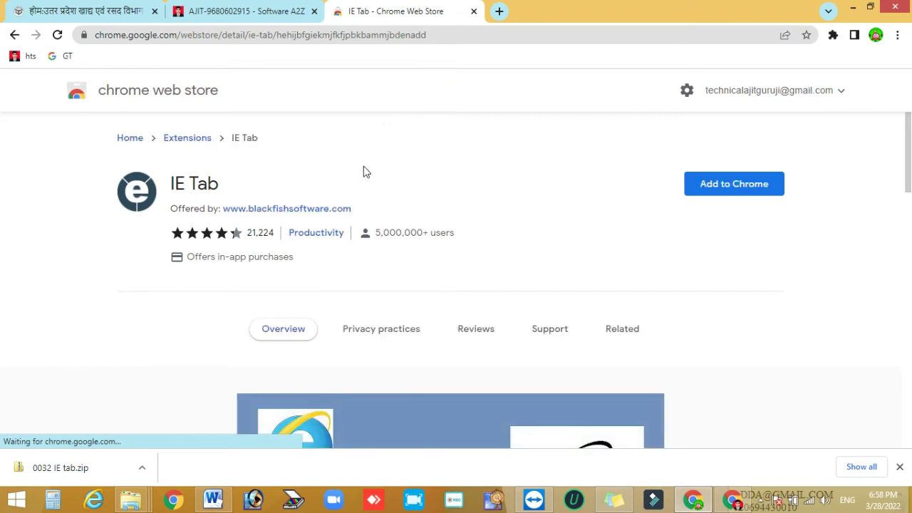
- Add the IE Tab extension to Chrome and confirm the installation
click(723, 191)
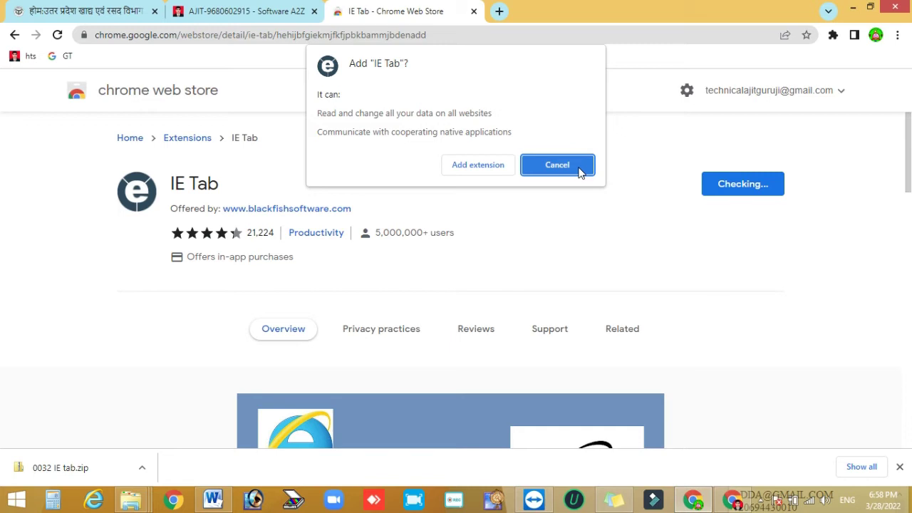
click(484, 172)
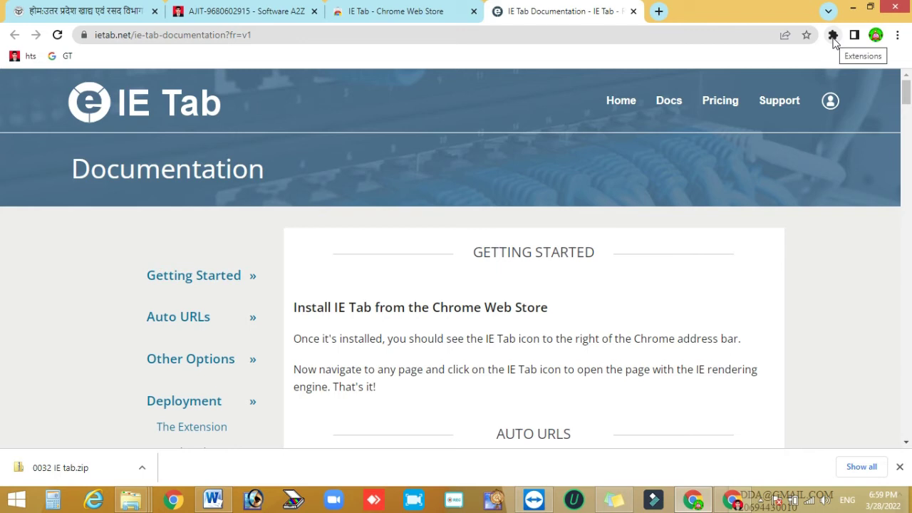
- Pin the IE Tab extension to the toolbar and load the documentation page in IE Tab
click(833, 36)
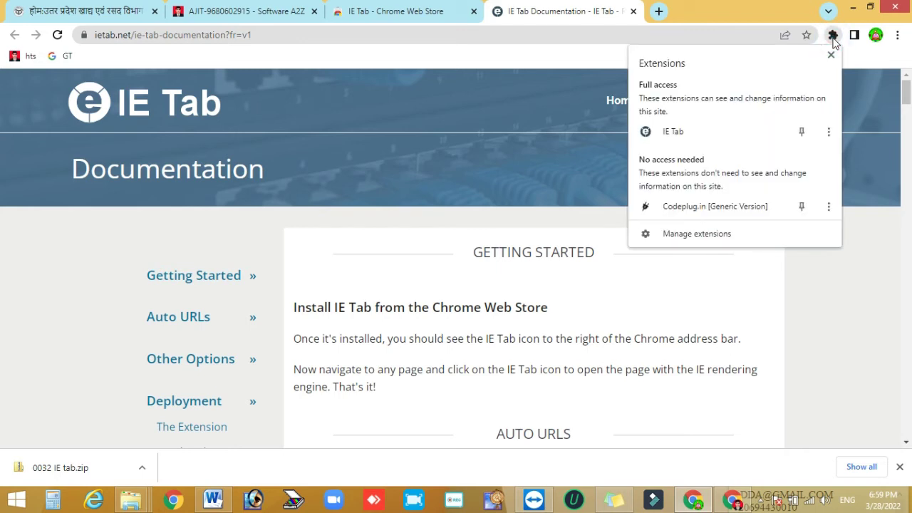
click(802, 133)
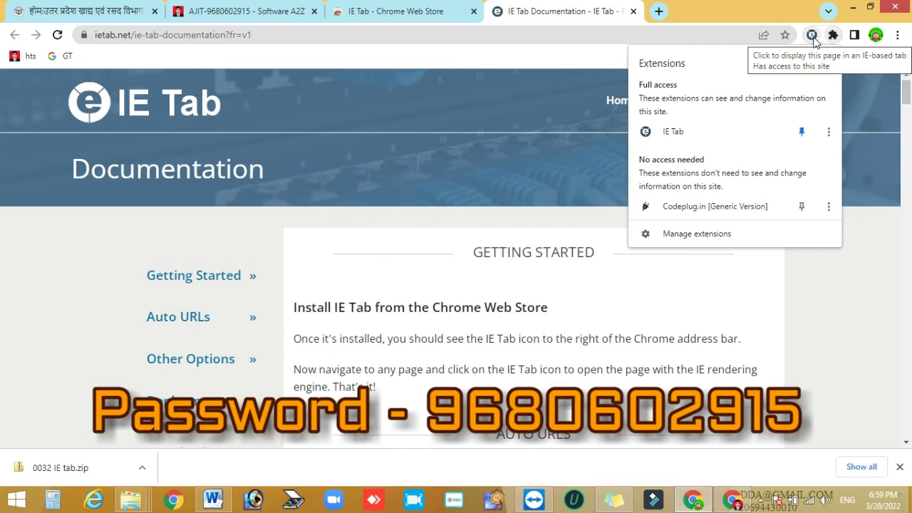
click(835, 39)
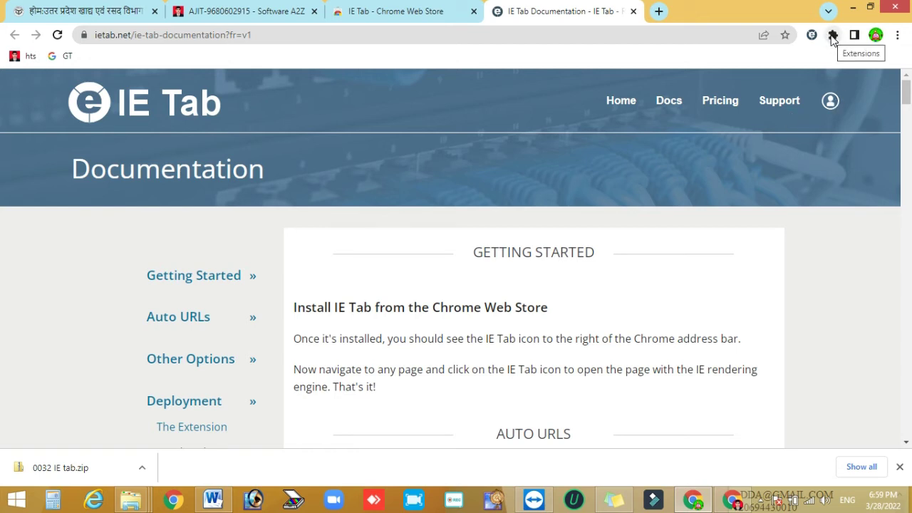
click(833, 37)
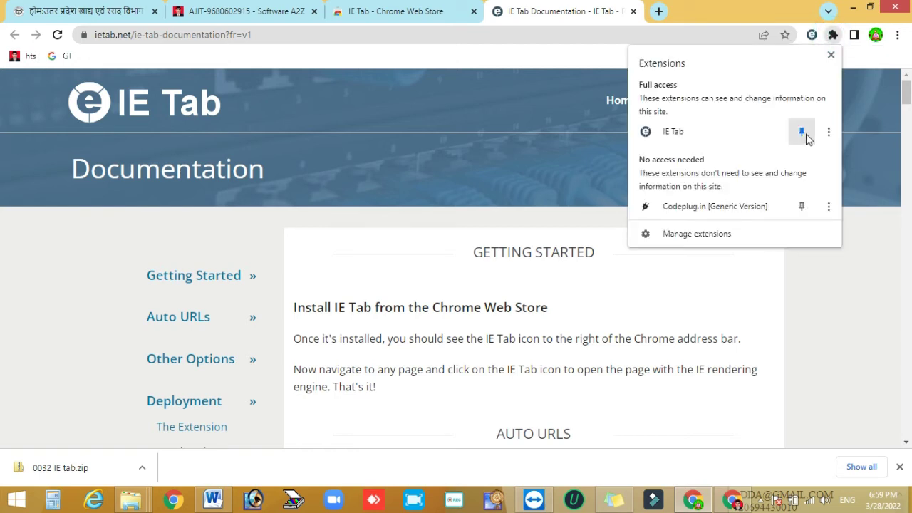
click(807, 133)
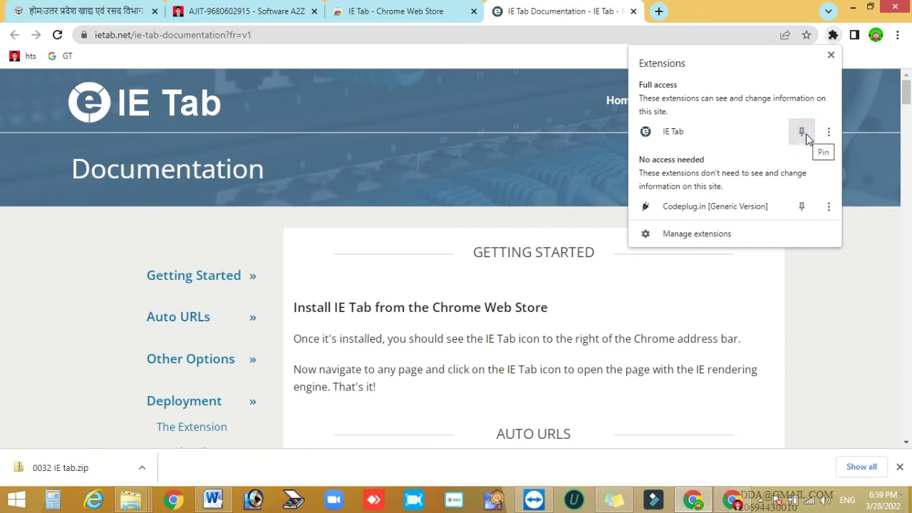
click(806, 133)
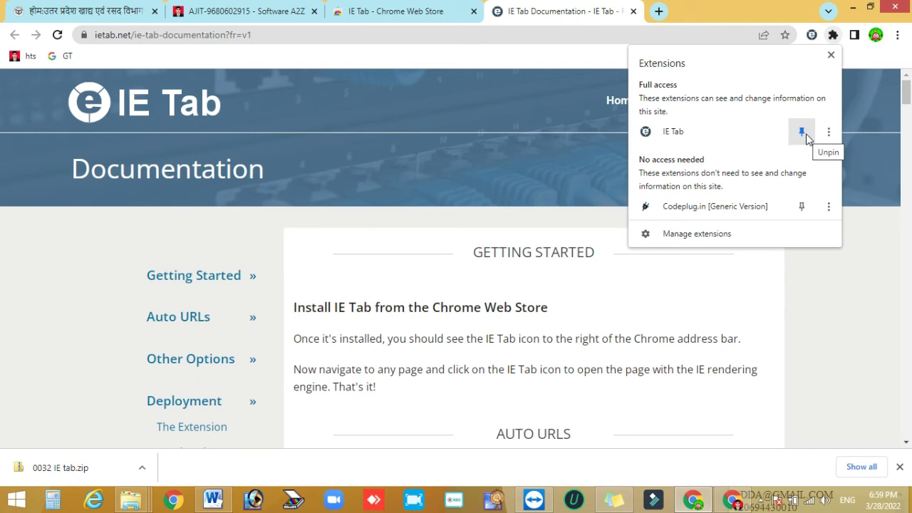
click(834, 37)
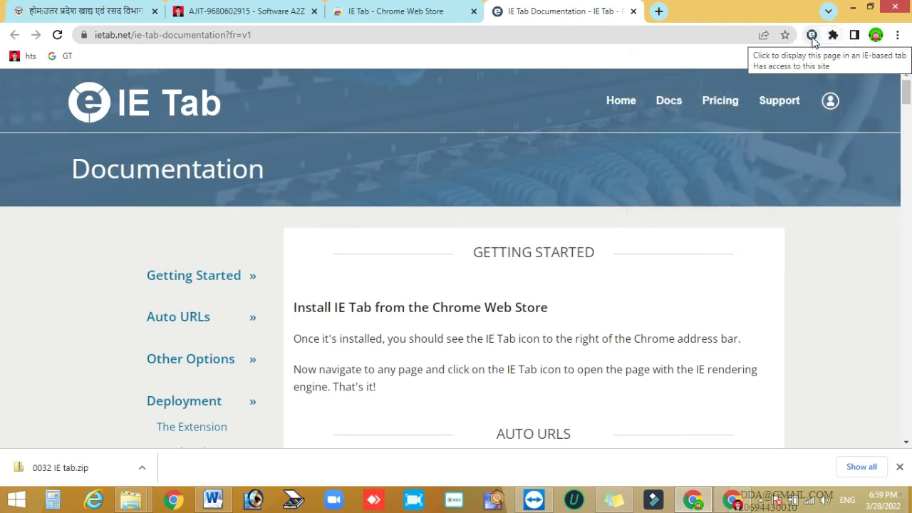
click(814, 37)
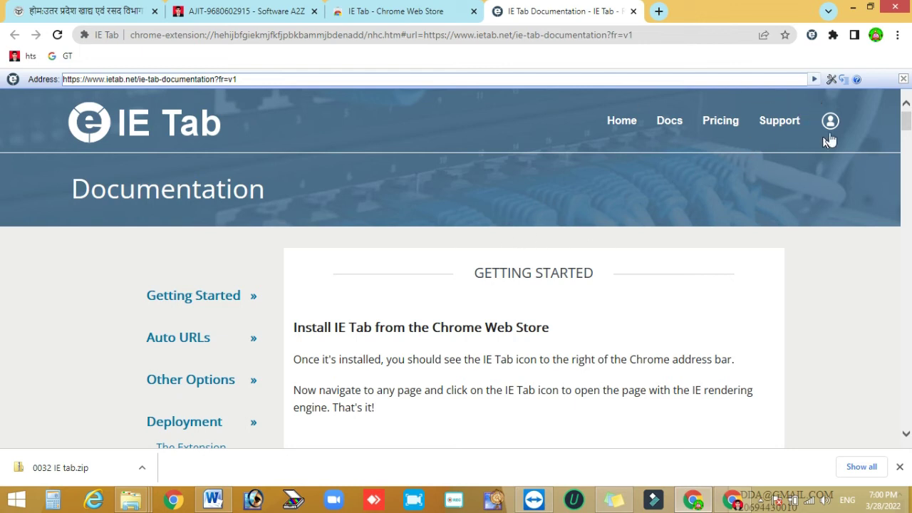
- Open IE Tab's Options and Settings page from the IE Tab toolbar icon
click(832, 79)
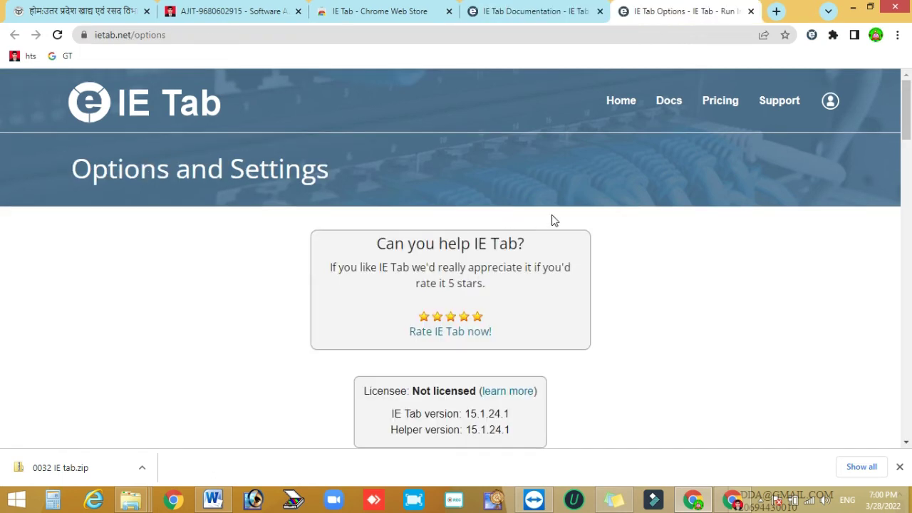
- Set IE Tab's IE Compatibility Mode to IE 11 Forced Standards Mode
scroll(645, 206, down, 15)
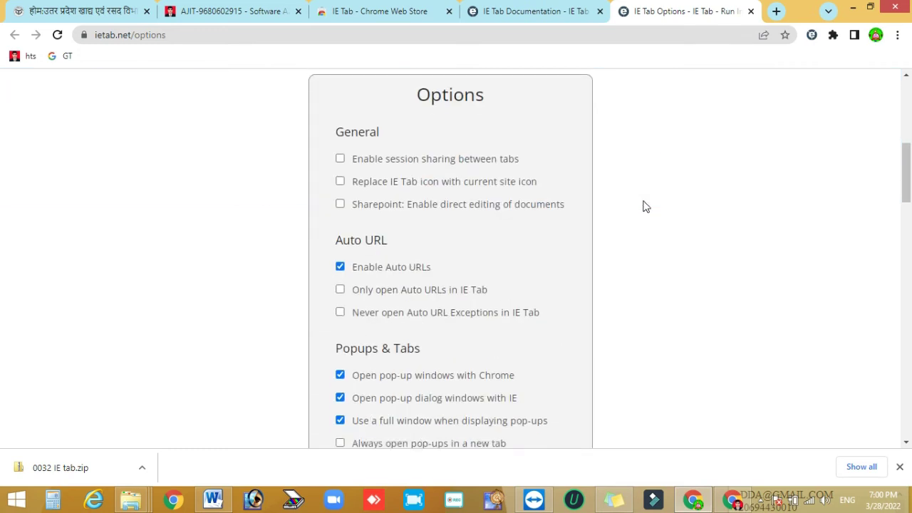
scroll(645, 206, down, 12)
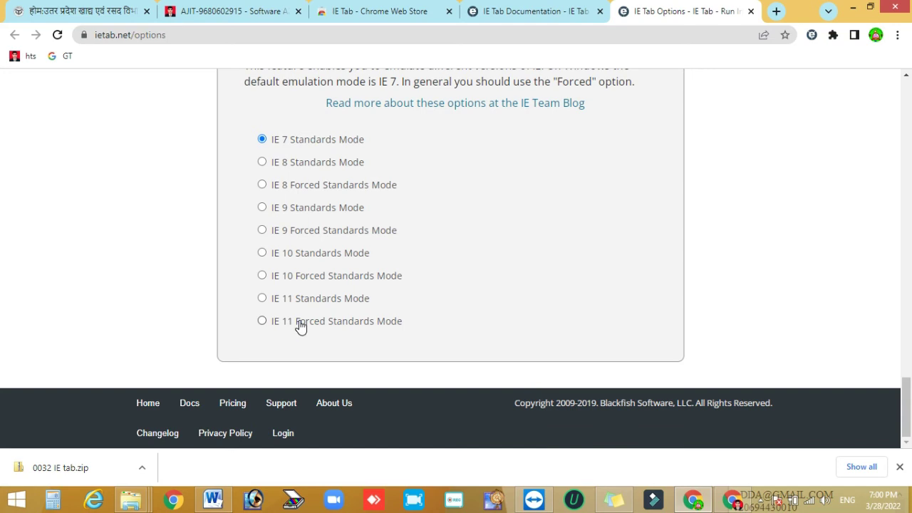
click(301, 325)
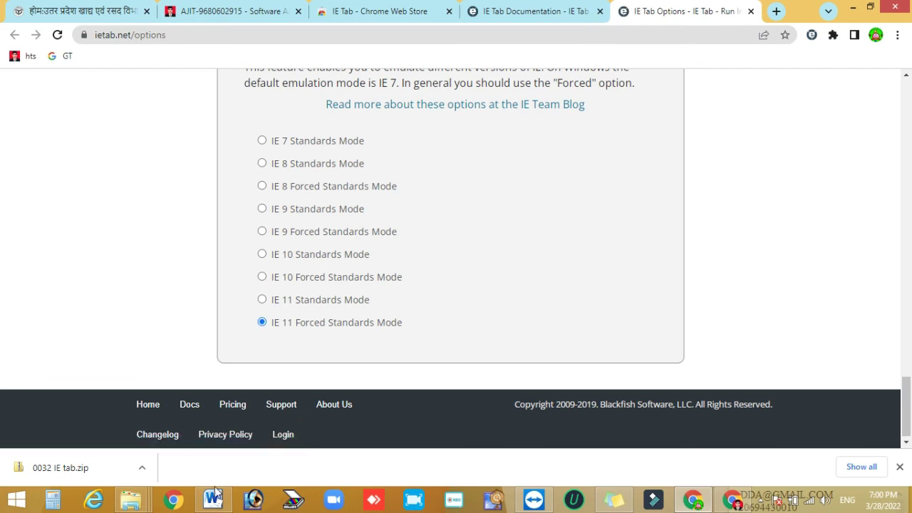
- Copy the fcs.up.gov.in web address and return to the 0032 IE tab folder
click(71, 11)
click(143, 40)
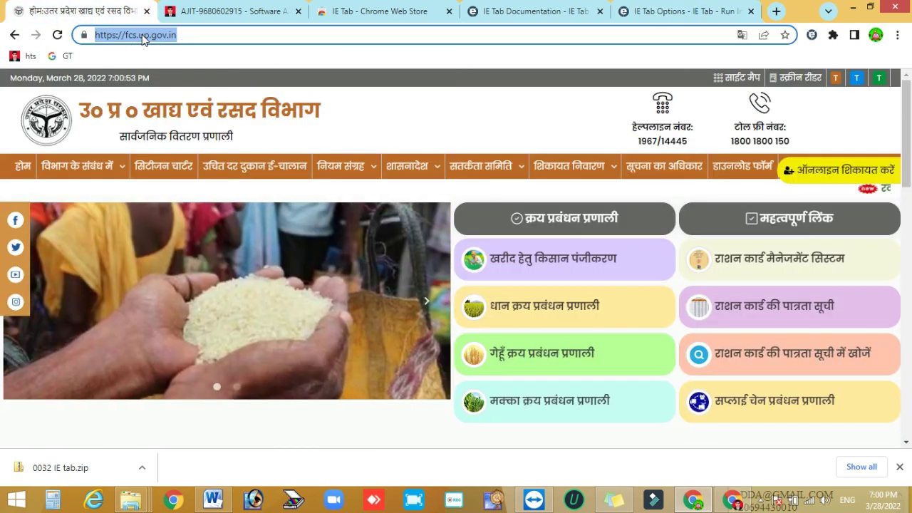
right_click(142, 39)
click(171, 86)
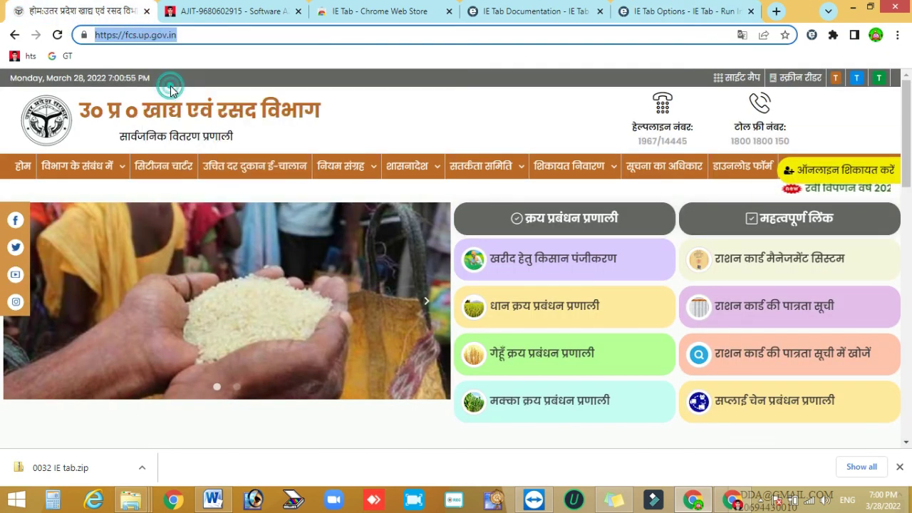
click(134, 500)
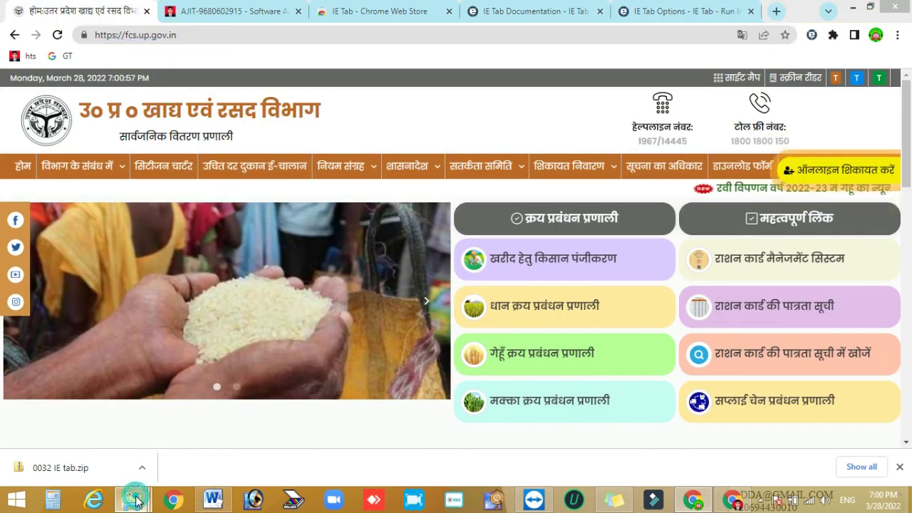
click(499, 436)
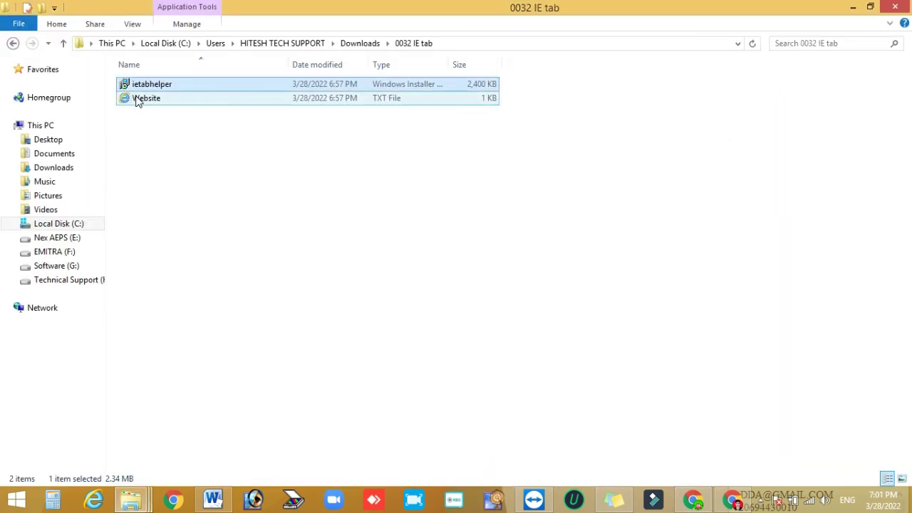
- Open the Website text file in Notepad via its Edit context-menu option
click(140, 100)
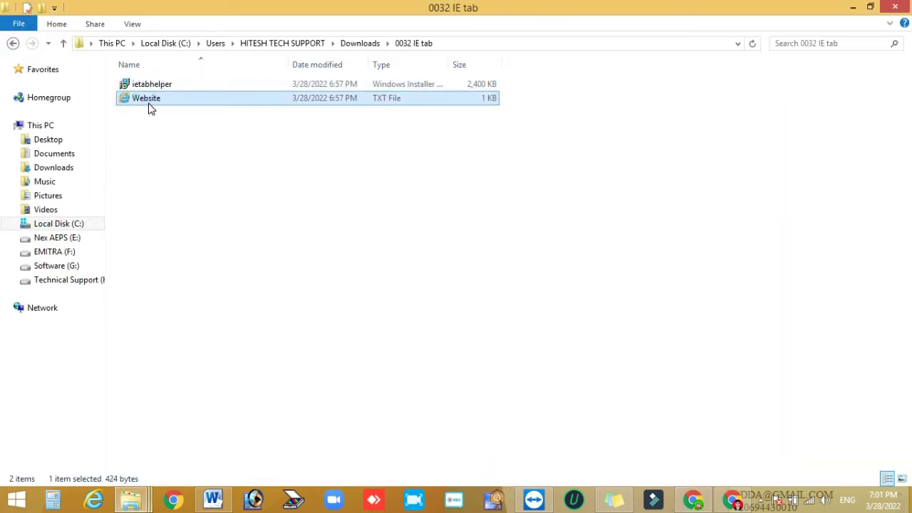
right_click(148, 105)
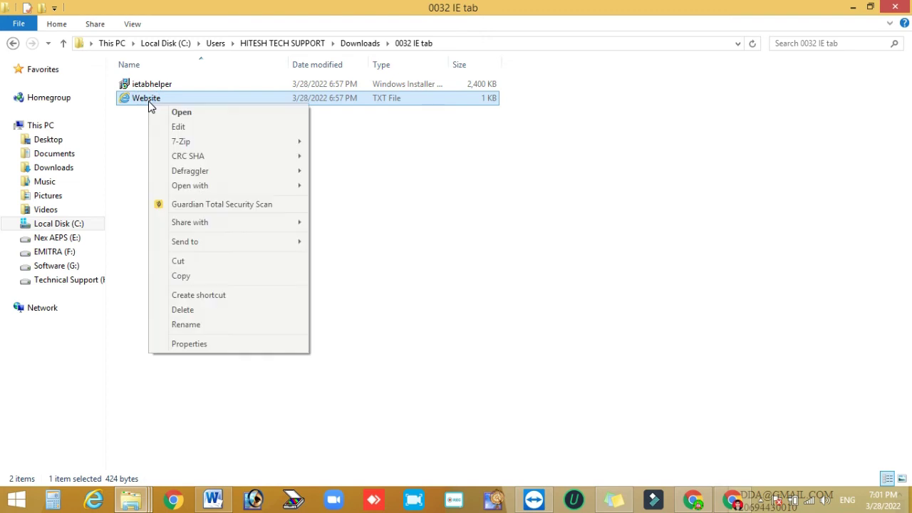
click(178, 126)
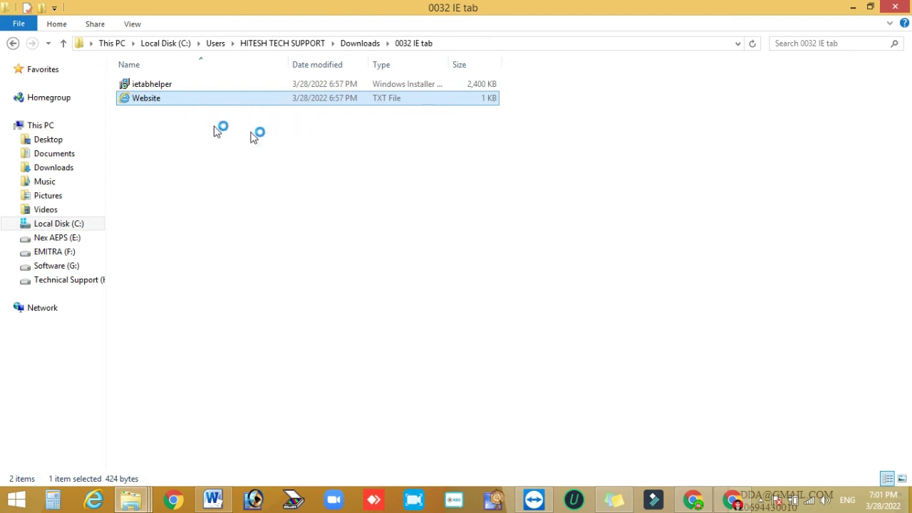